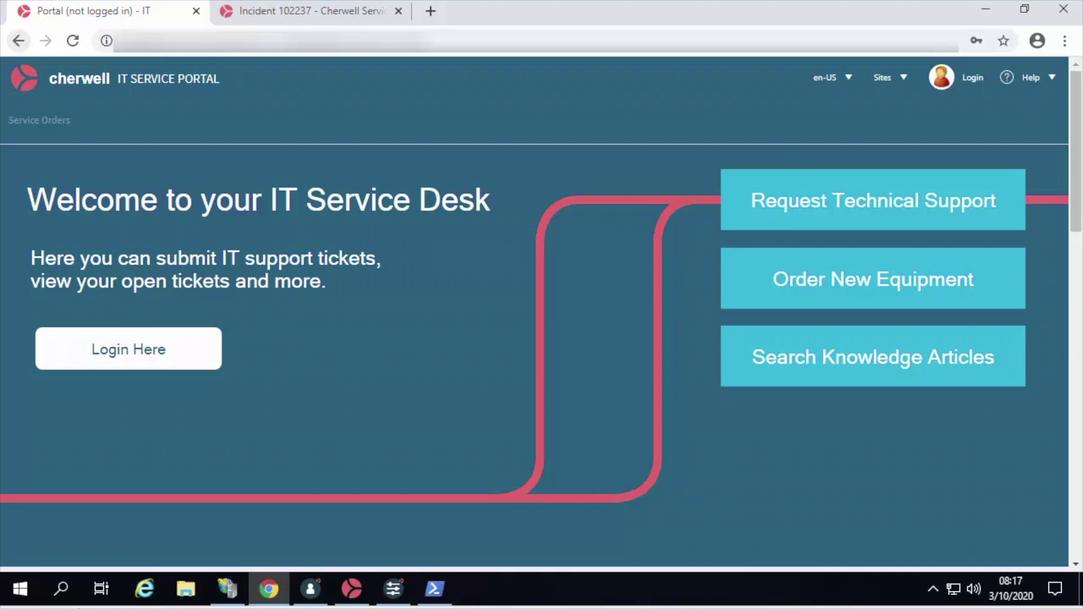
Step: Go from the portal home page to the Cherwell Web Portal login page
click(974, 82)
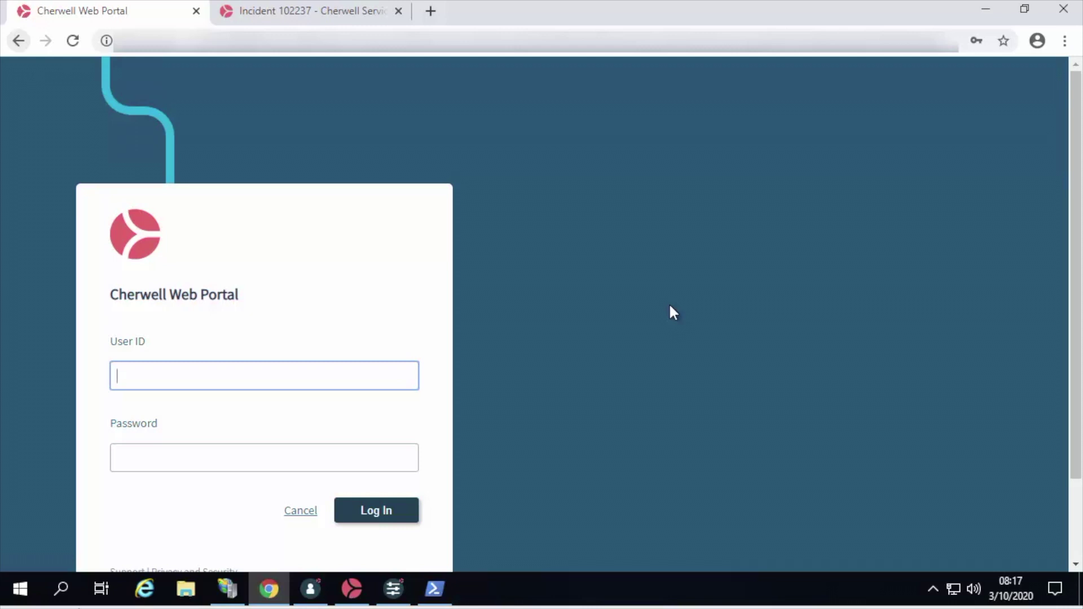
Step: Log in with the saved credentials, view the Service Catalog, then switch to Incident 102237
click(186, 390)
click(181, 462)
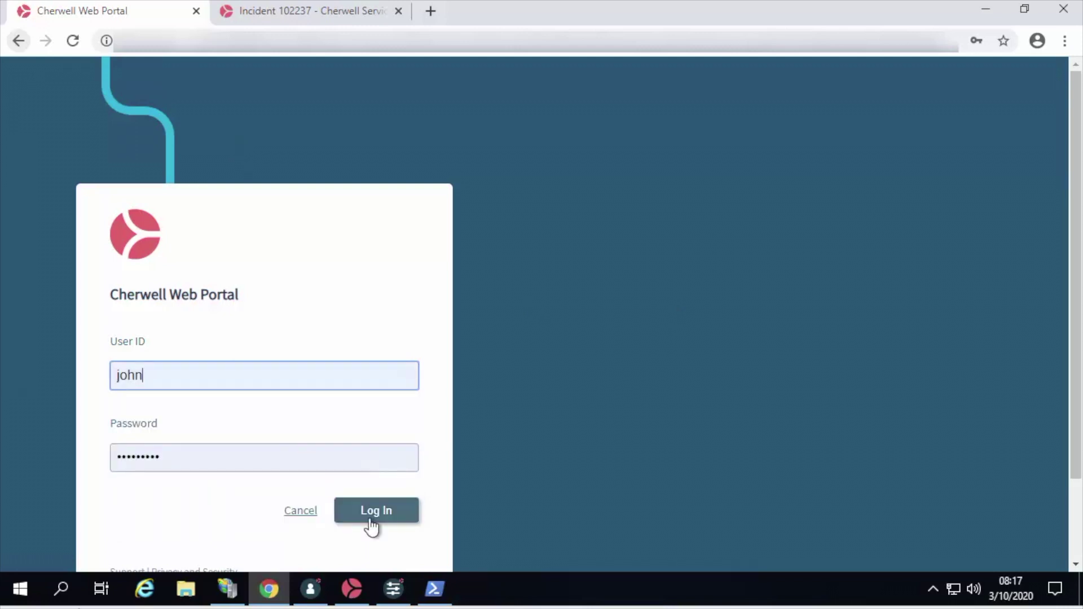
click(372, 516)
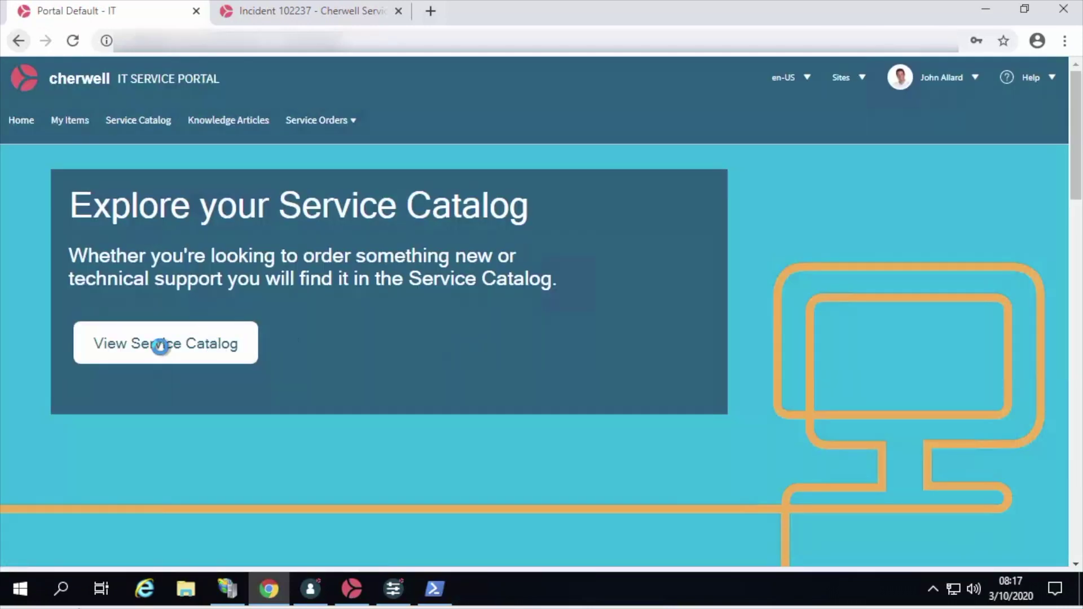
click(160, 346)
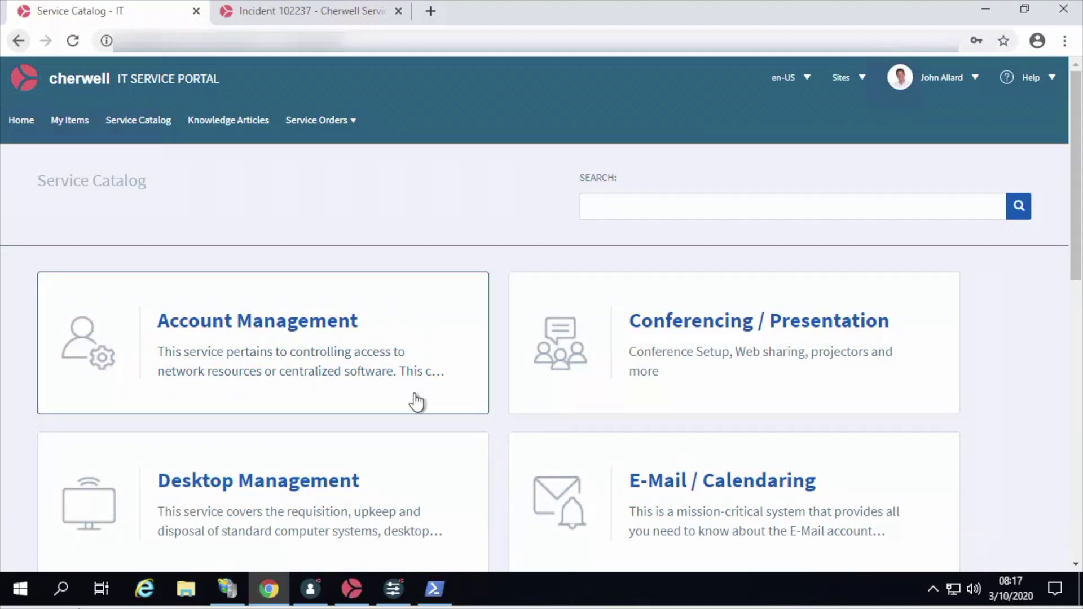
click(307, 15)
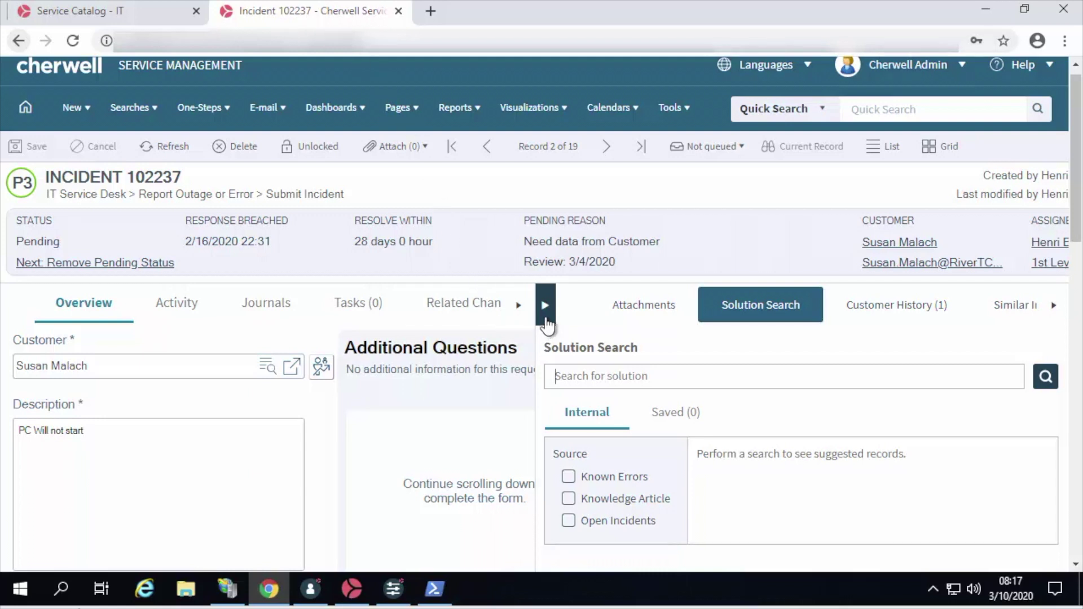
Step: Check Incident 102237's attachments, then return to Solution Search showing 7 internal results
click(646, 312)
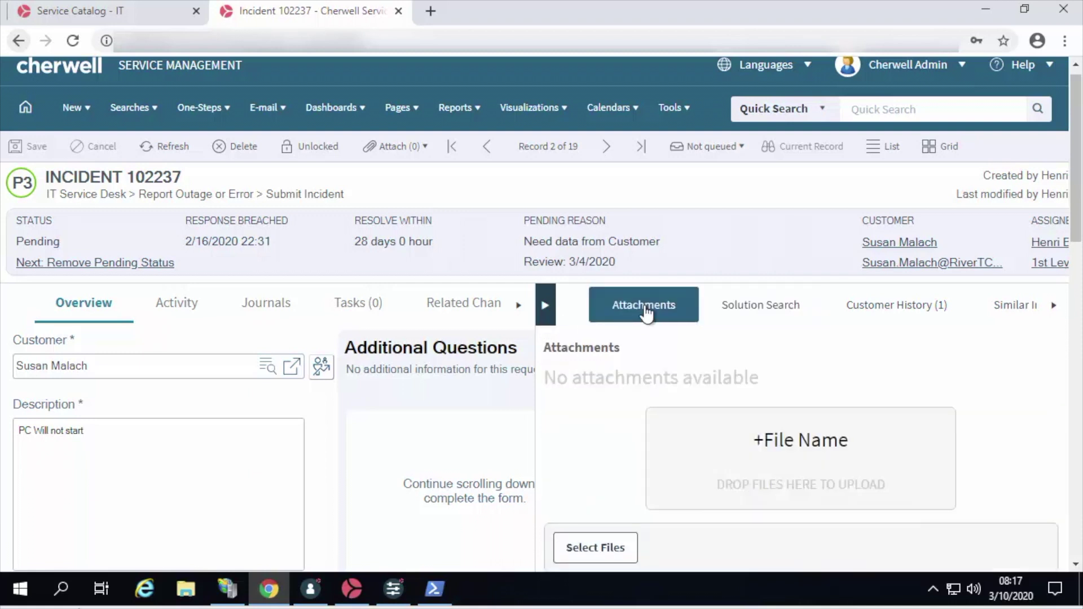
click(732, 315)
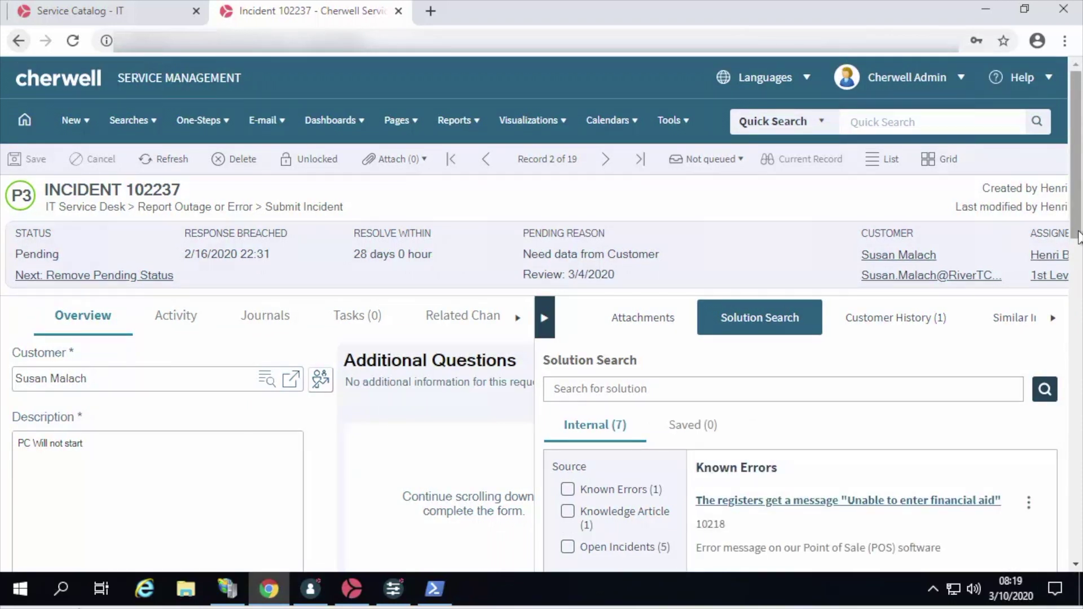
scroll(1076, 237, down, 1)
scroll(1077, 237, down, 3)
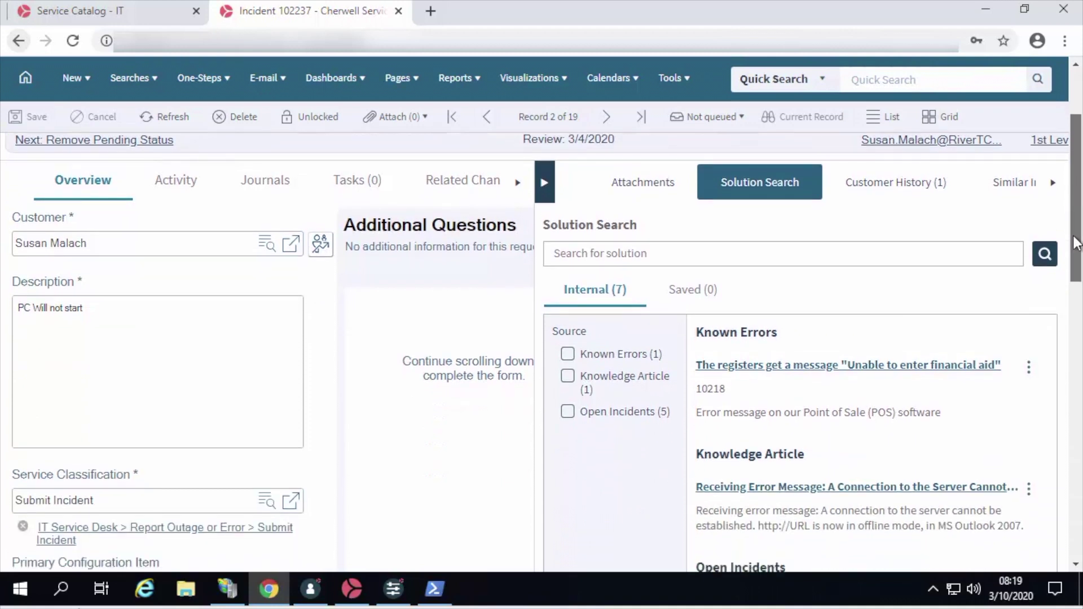
drag(1072, 276, 1051, 254)
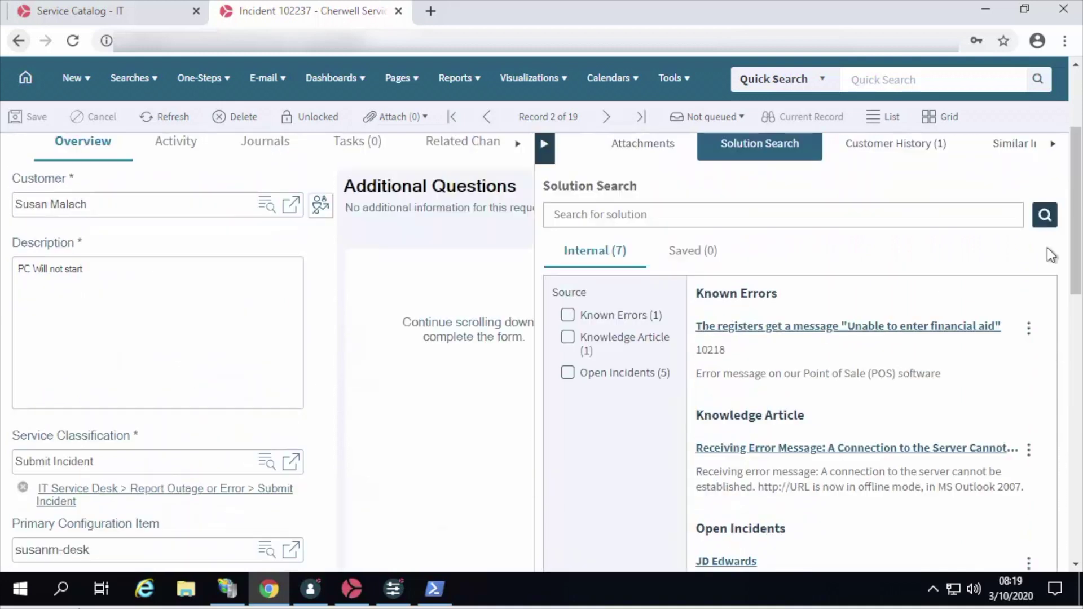
click(1030, 332)
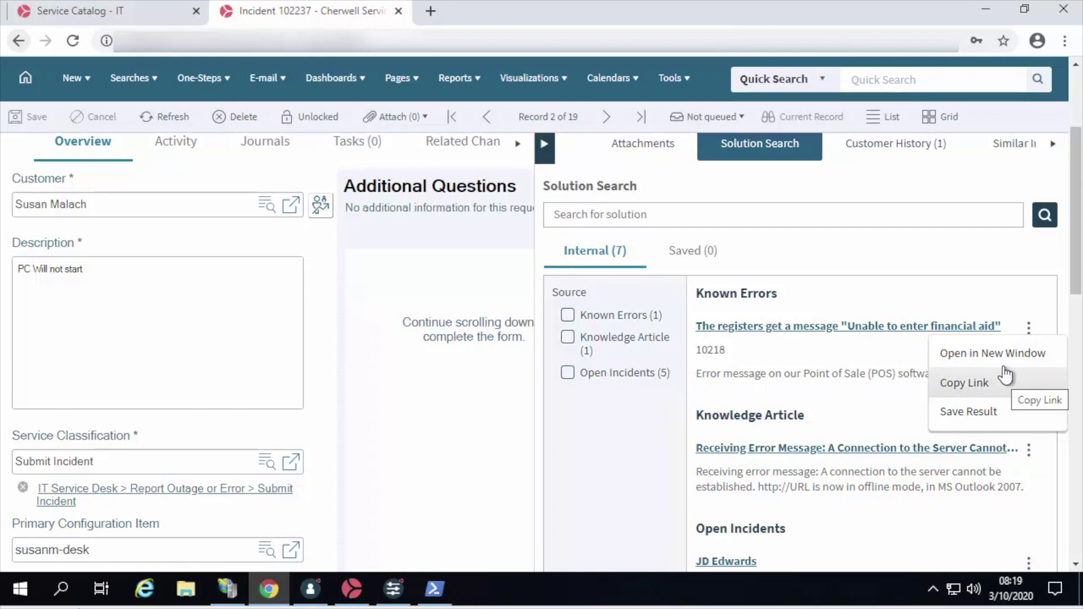
click(1022, 355)
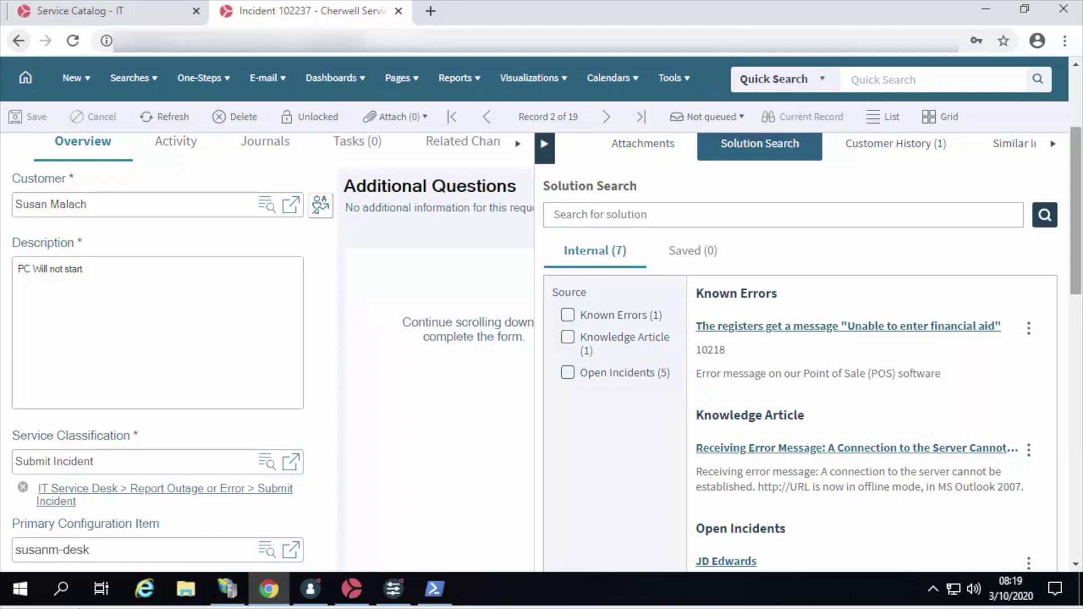
click(354, 601)
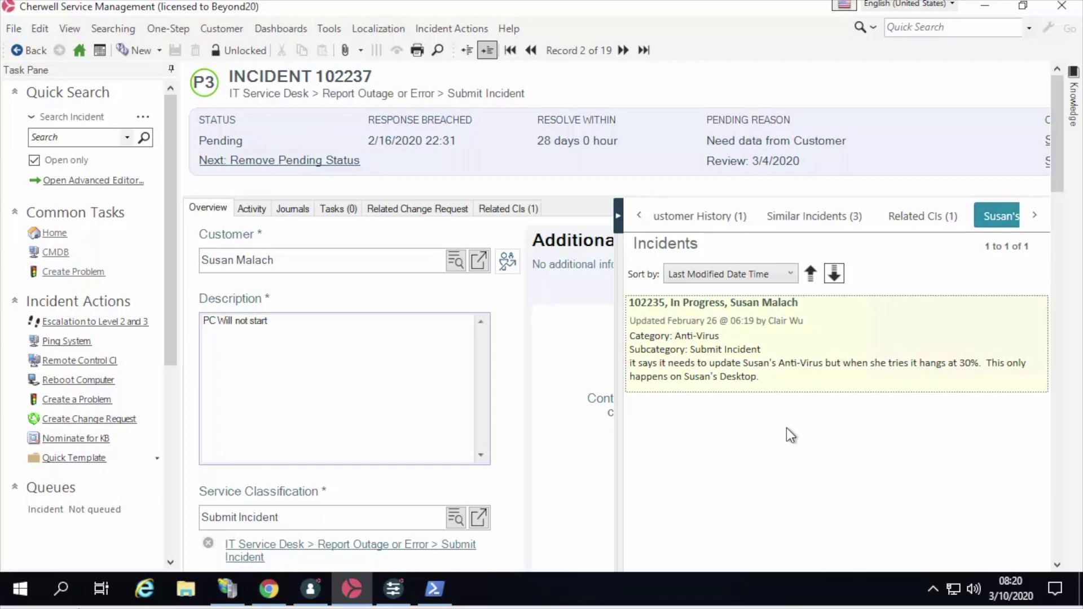
Step: Scroll the side panel's tabs to reveal Customer History for Incident 102237
click(639, 213)
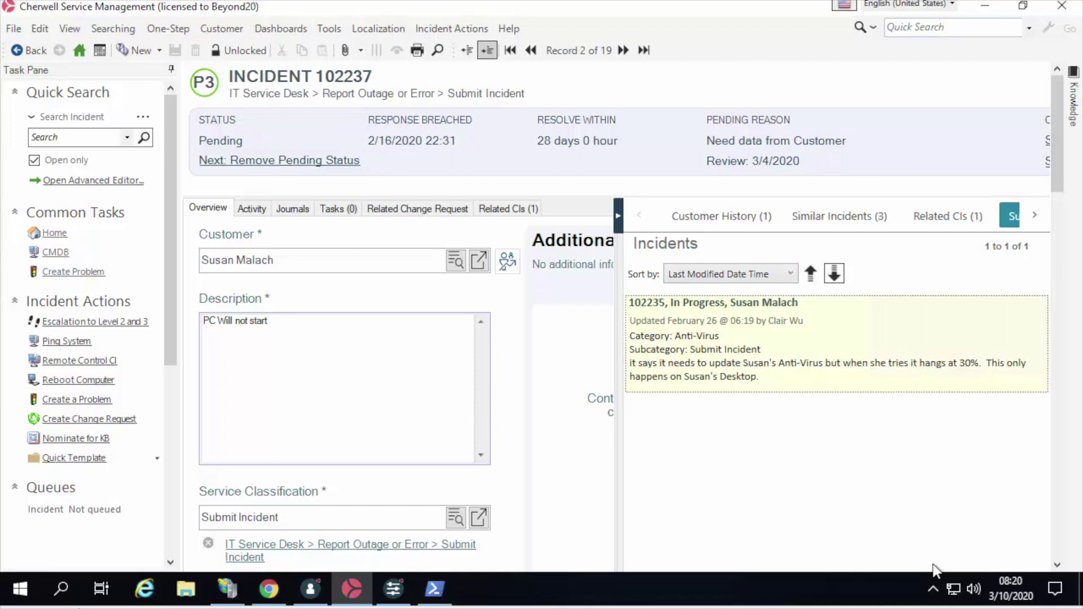
Step: In SAML settings' User Mapping, enable Create or update users and start a new mapping
click(310, 588)
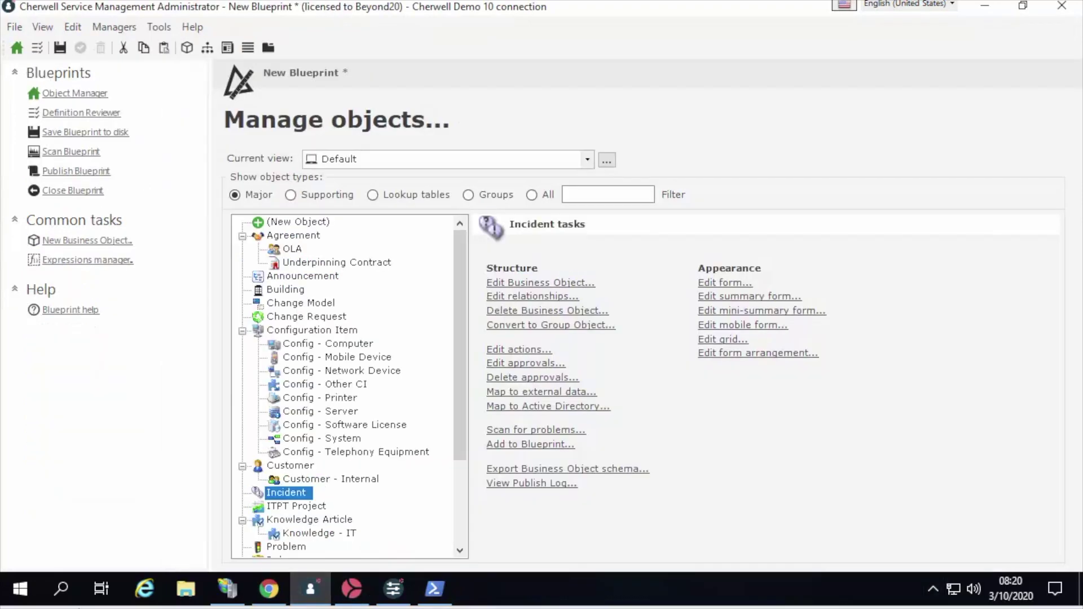
click(161, 26)
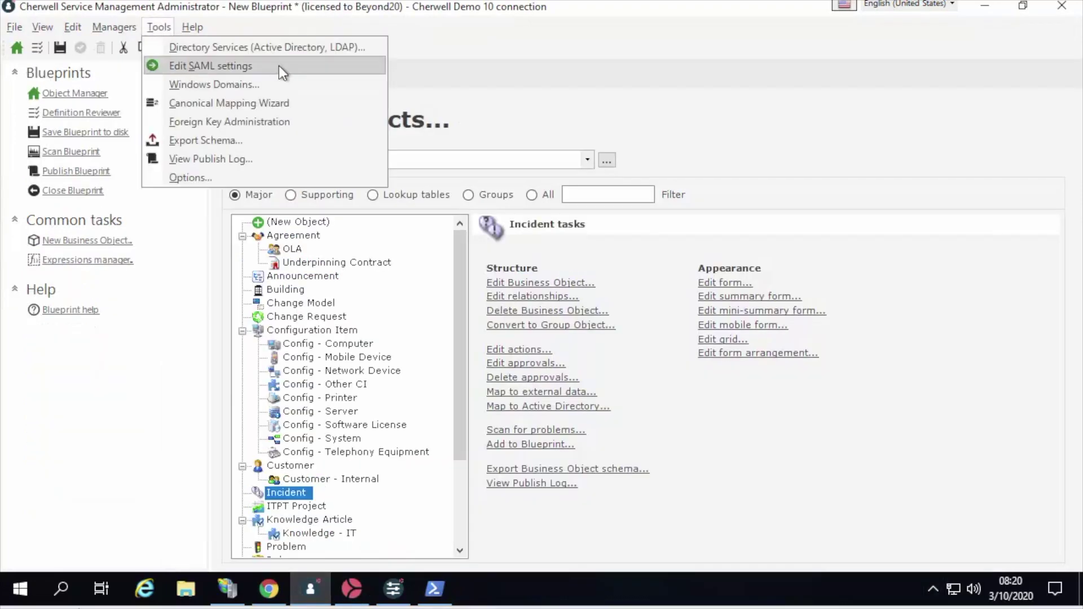
click(309, 66)
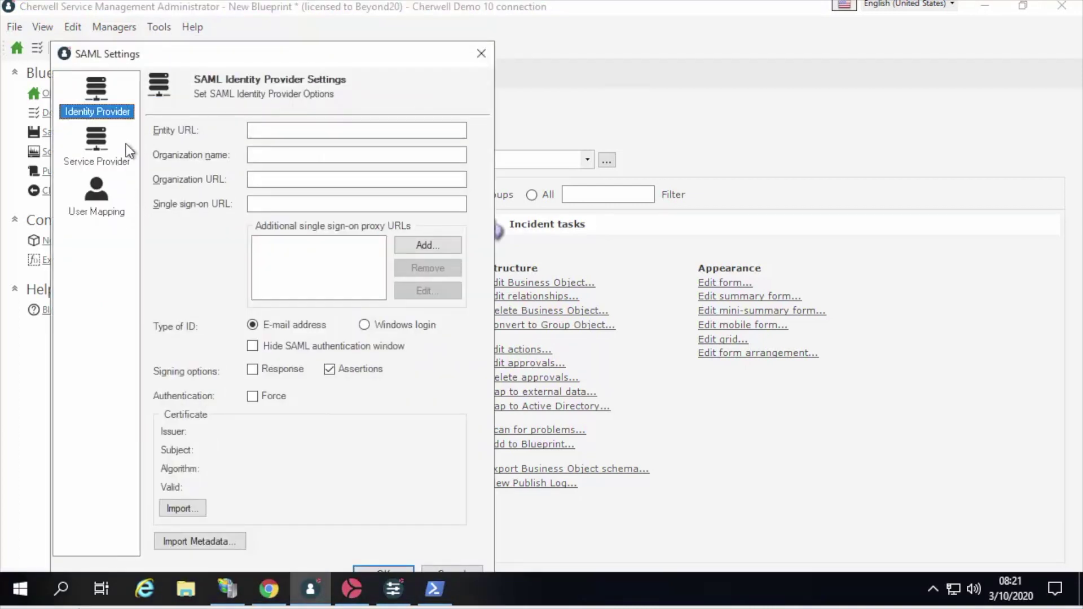
click(98, 197)
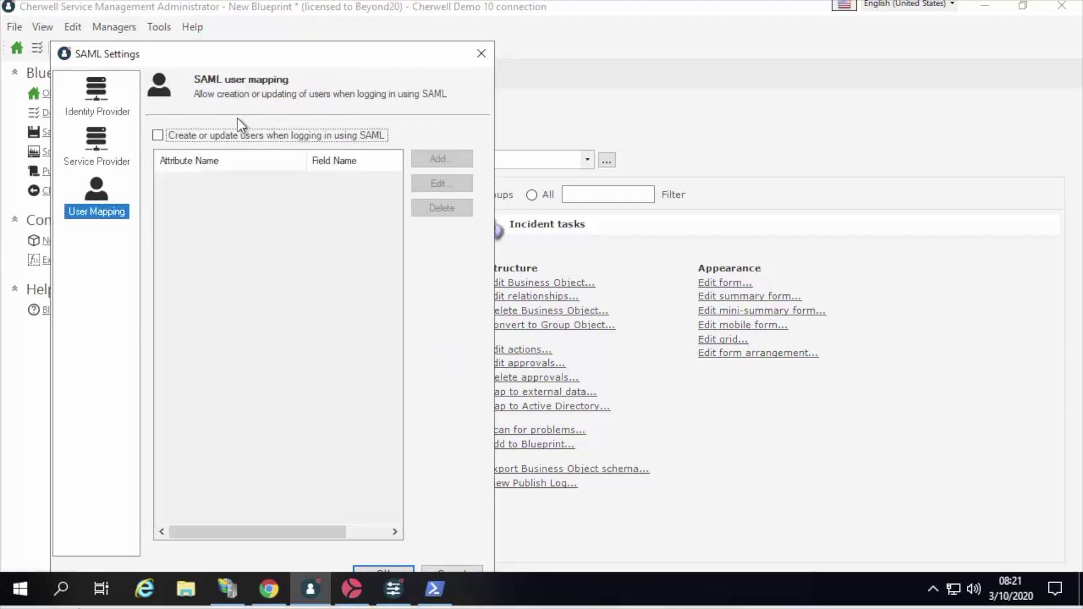
click(161, 140)
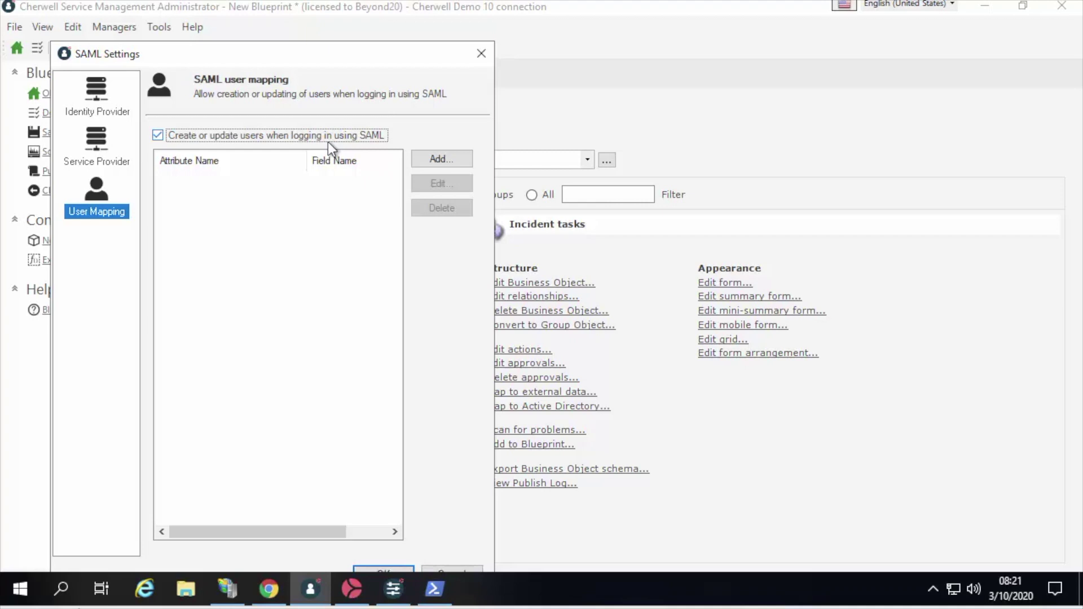
click(429, 158)
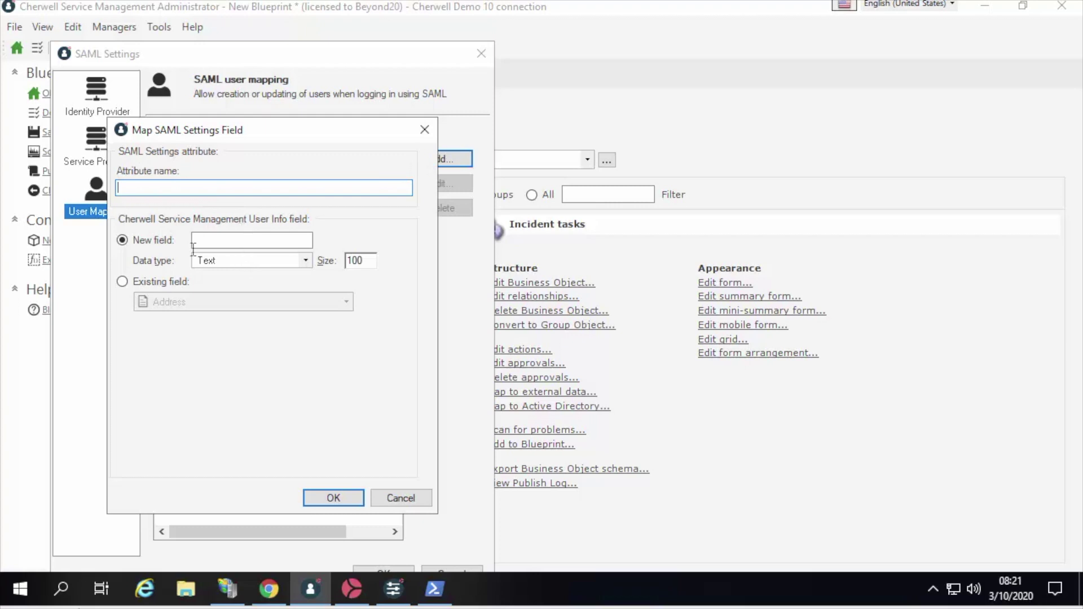
Step: Browse the existing user info fields available for mapping without choosing one
click(122, 282)
click(346, 303)
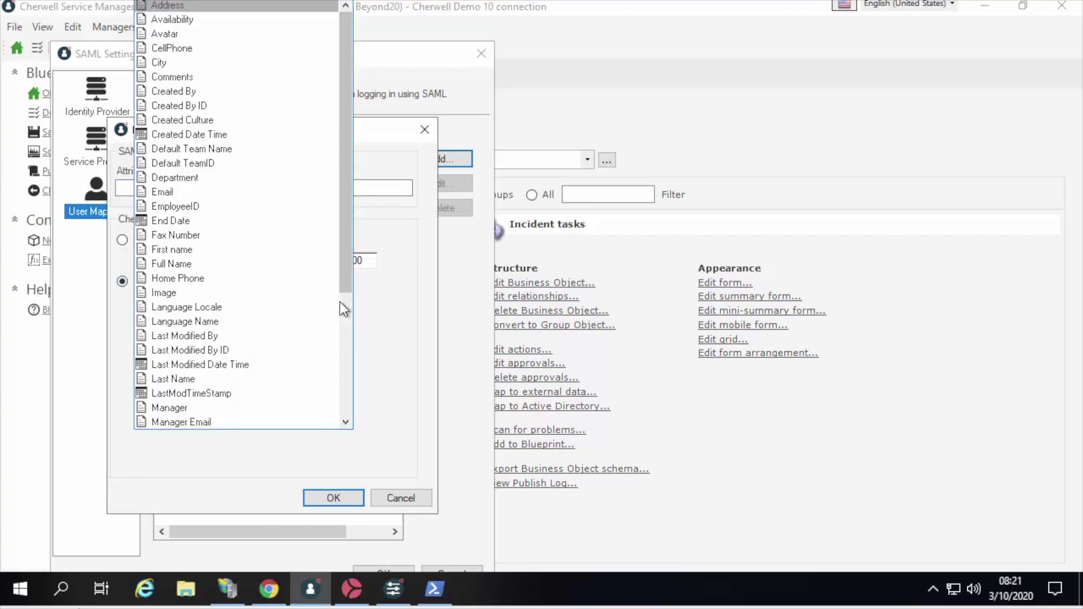
click(371, 310)
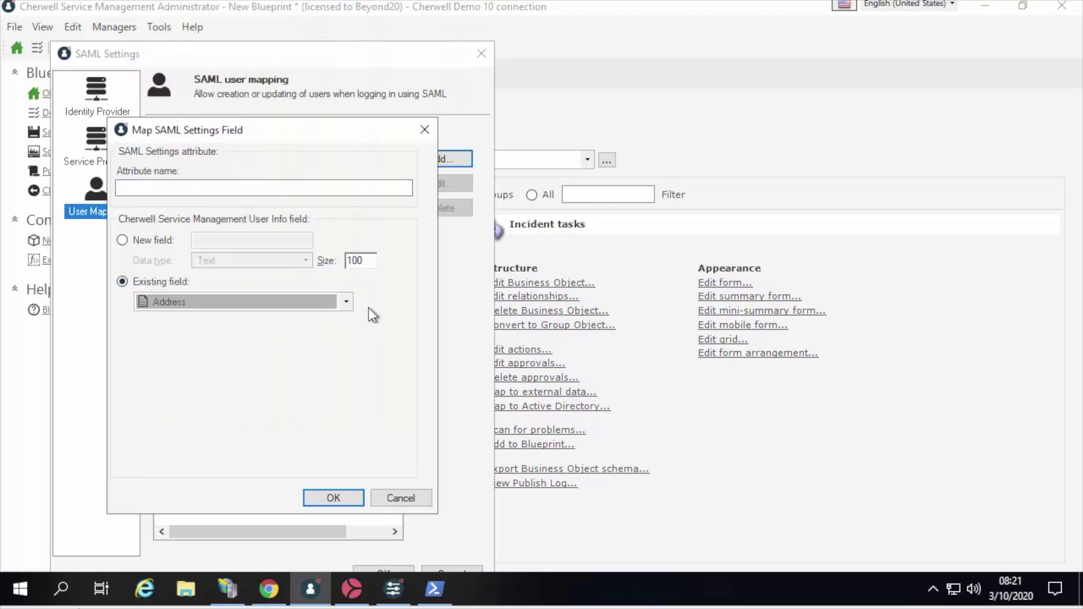
click(347, 303)
drag(346, 279, 340, 387)
click(401, 499)
Step: Cancel the SAML mapping, close SAML Settings, and open the Incident business object for editing
click(401, 499)
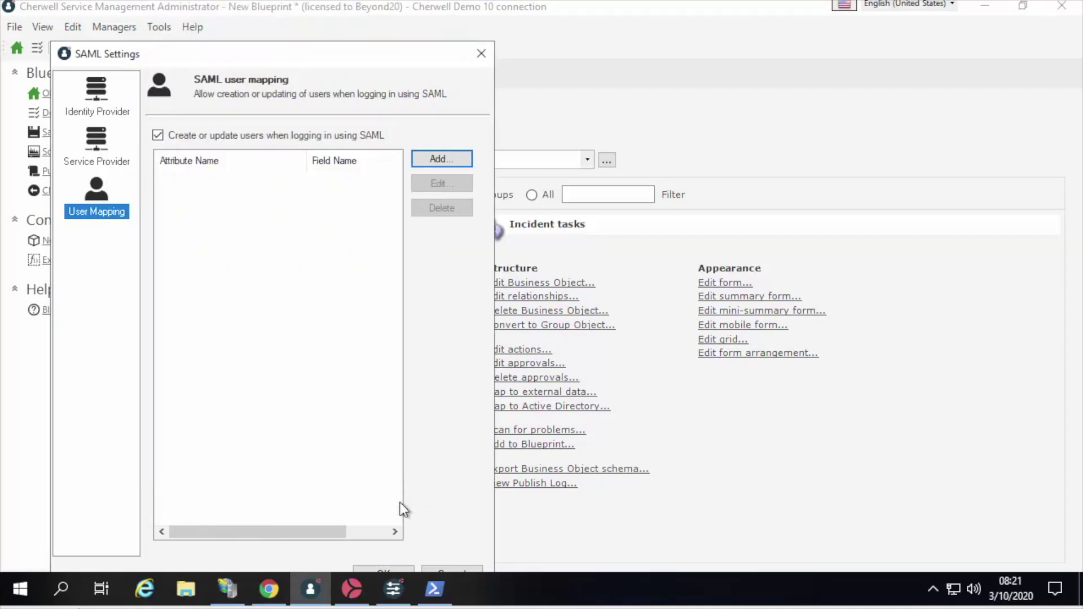
click(482, 53)
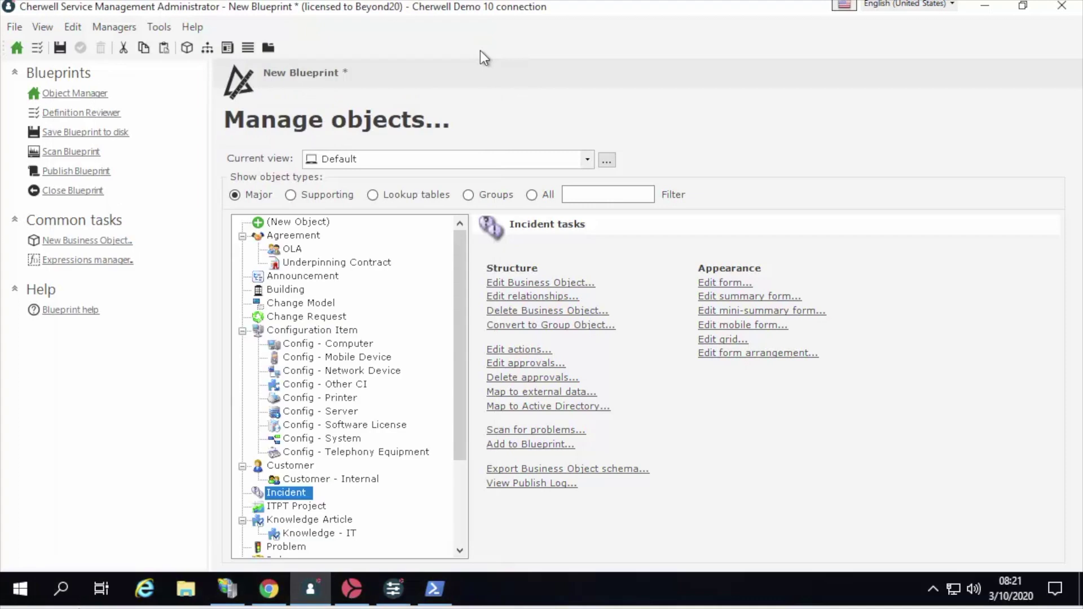
click(533, 284)
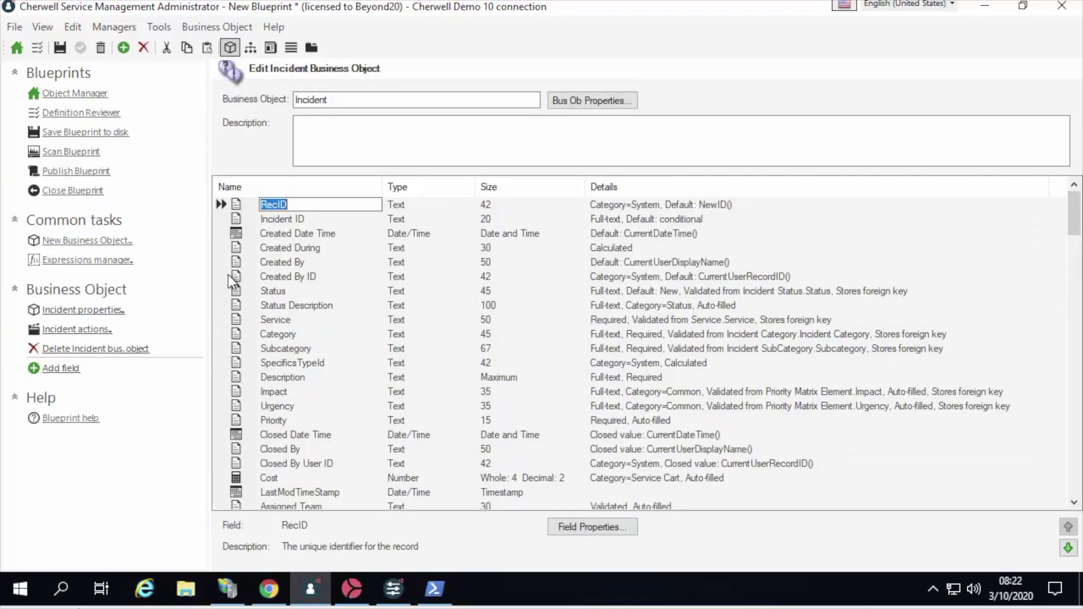
Step: Sort Incident fields by Name and open the Service field's properties (Text, length 50)
click(296, 188)
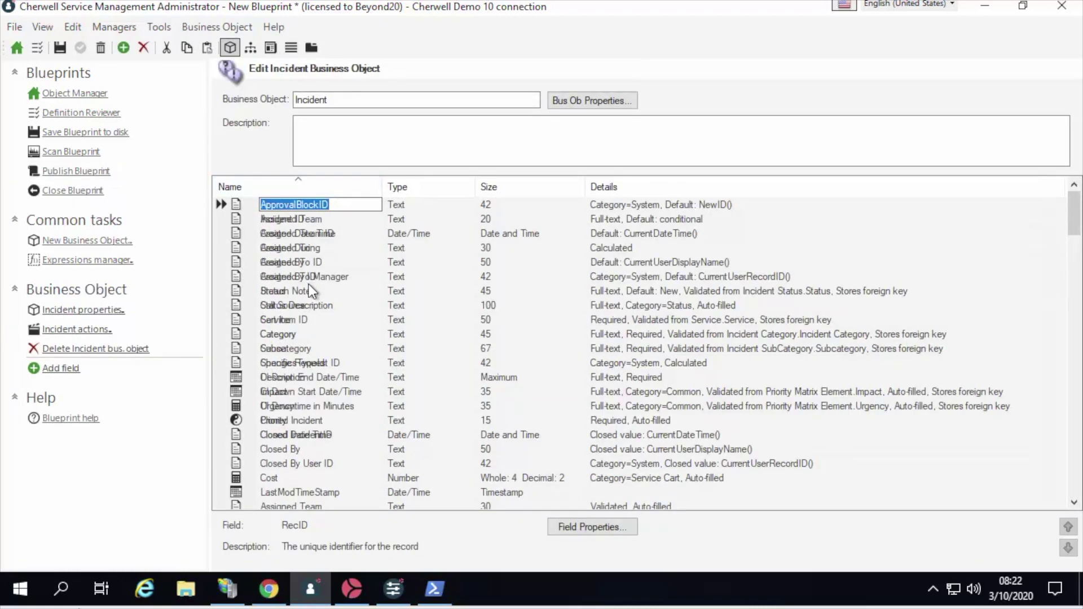
scroll(310, 283, down, 6)
scroll(309, 291, down, 13)
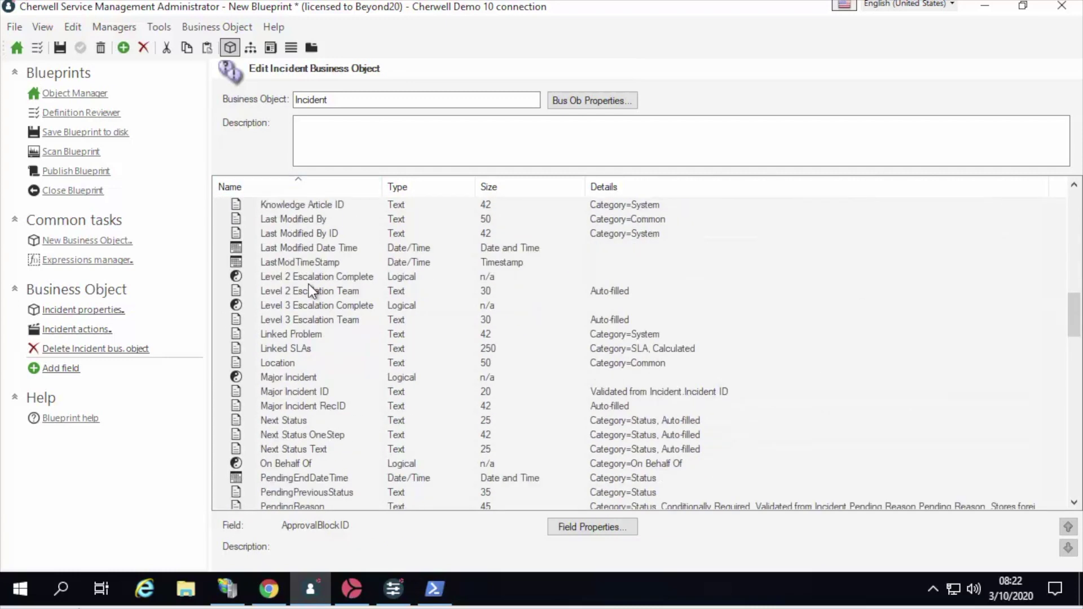
scroll(310, 290, down, 4)
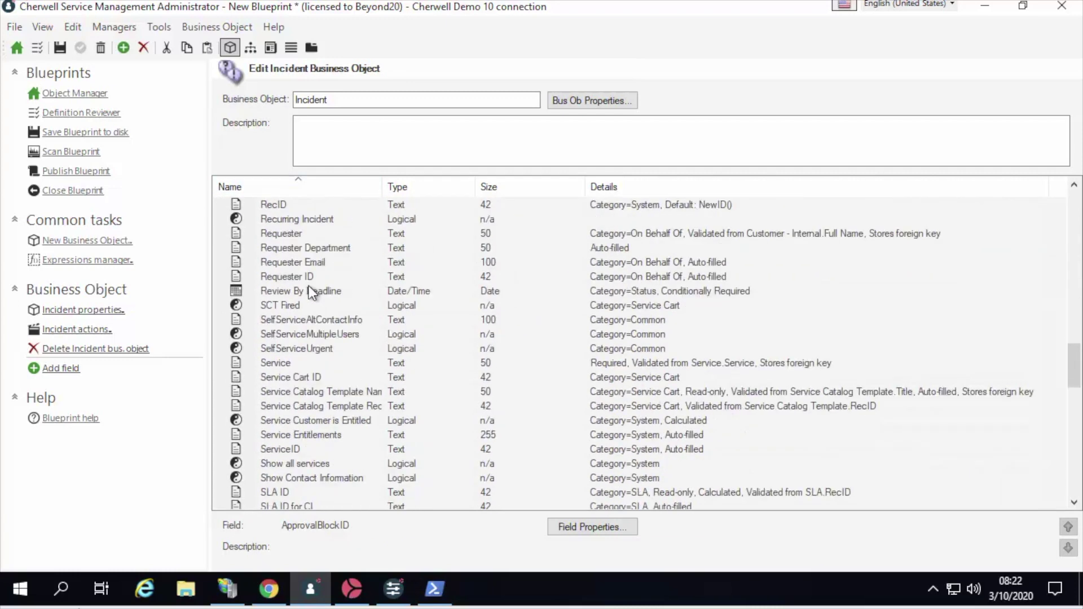
double_click(236, 364)
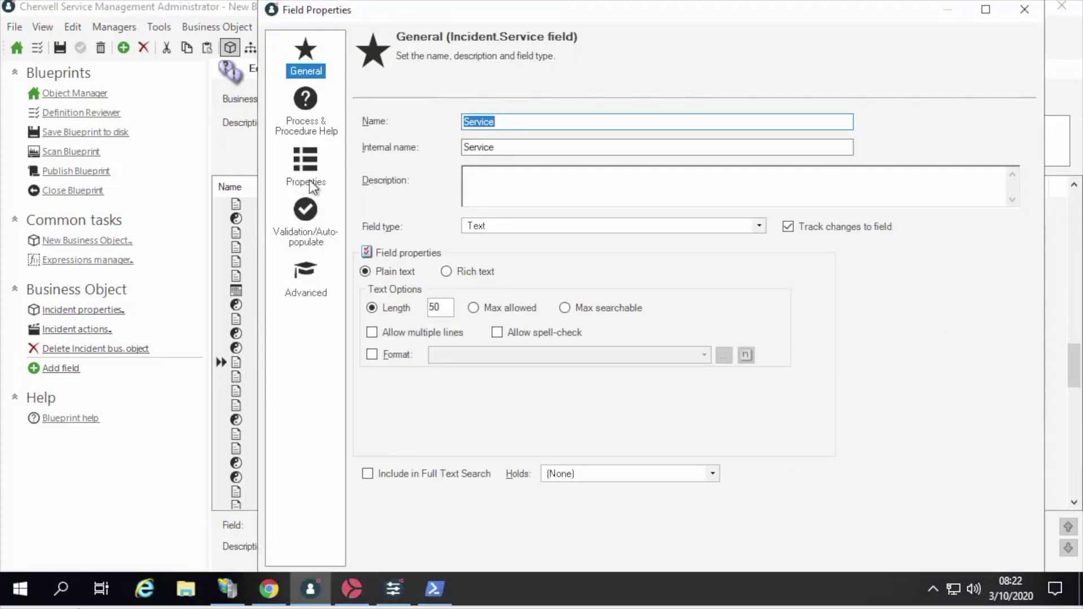
Step: Make the Service field always required for save with a custom error message enabled
click(310, 181)
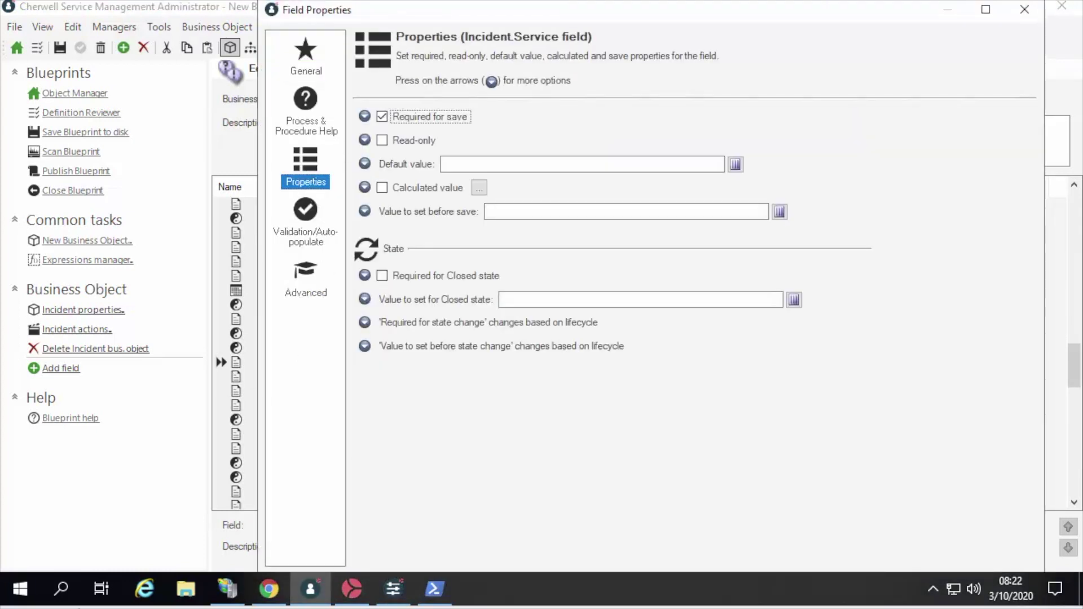
click(365, 117)
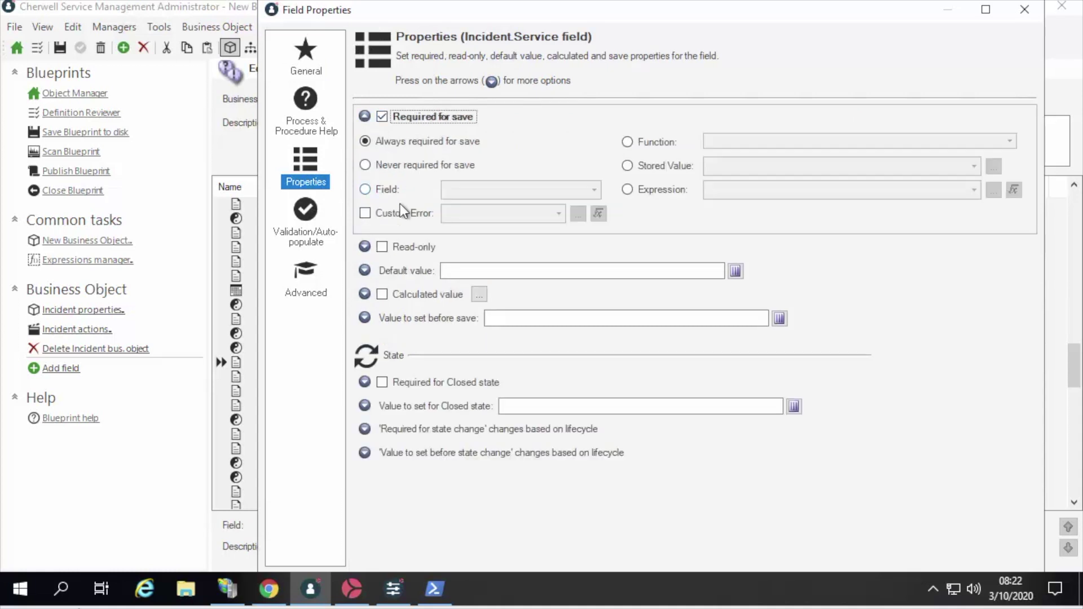
click(388, 210)
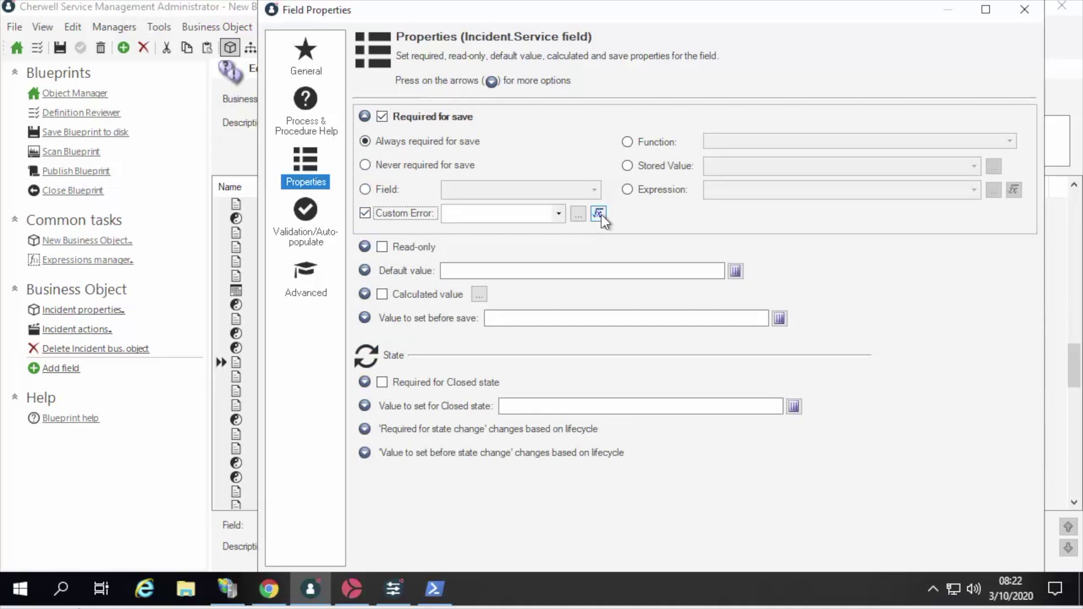
Step: Enter the custom error text 'Service is required.' in the Custom Expression editor
click(598, 213)
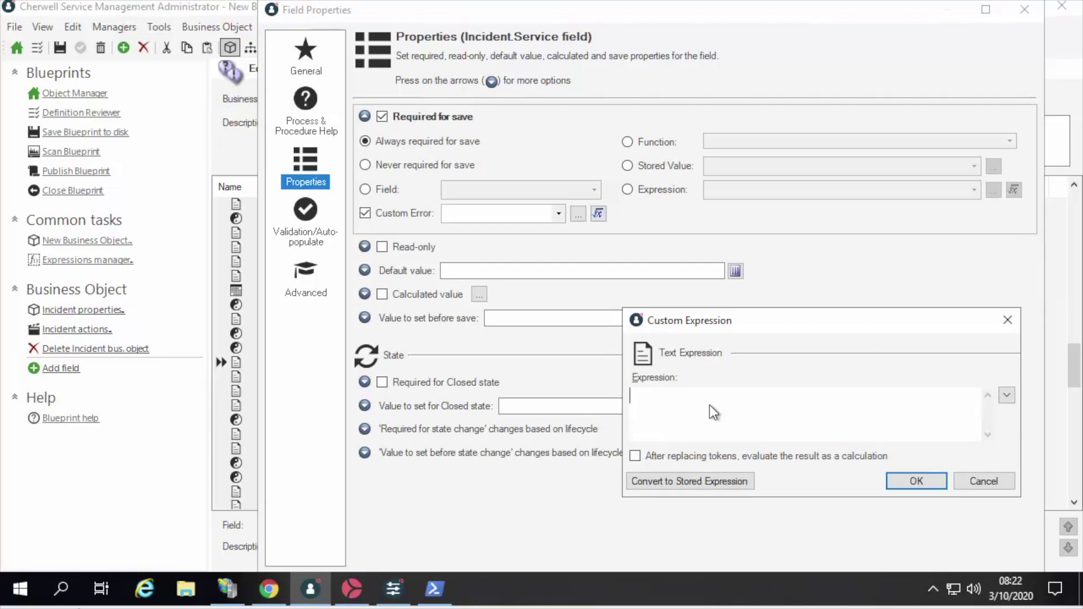
text(Service is required.)
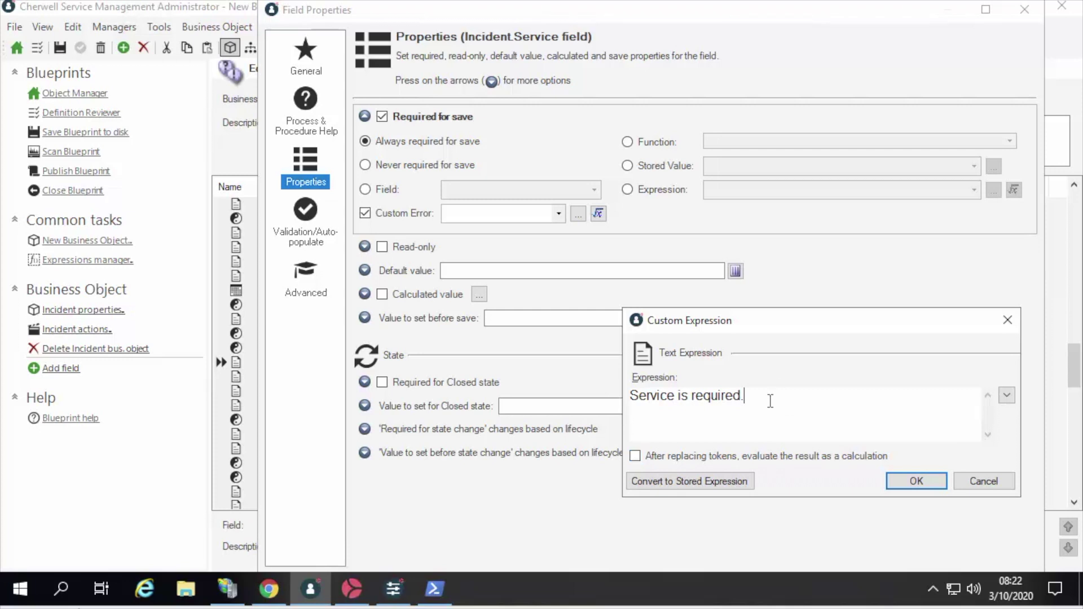
click(1007, 395)
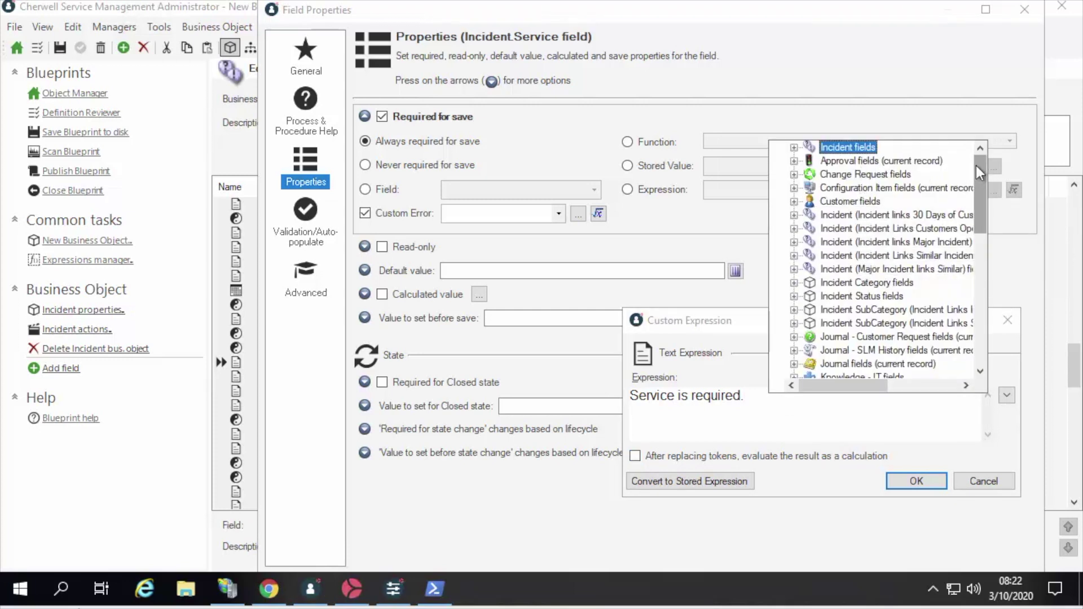
drag(976, 164, 973, 310)
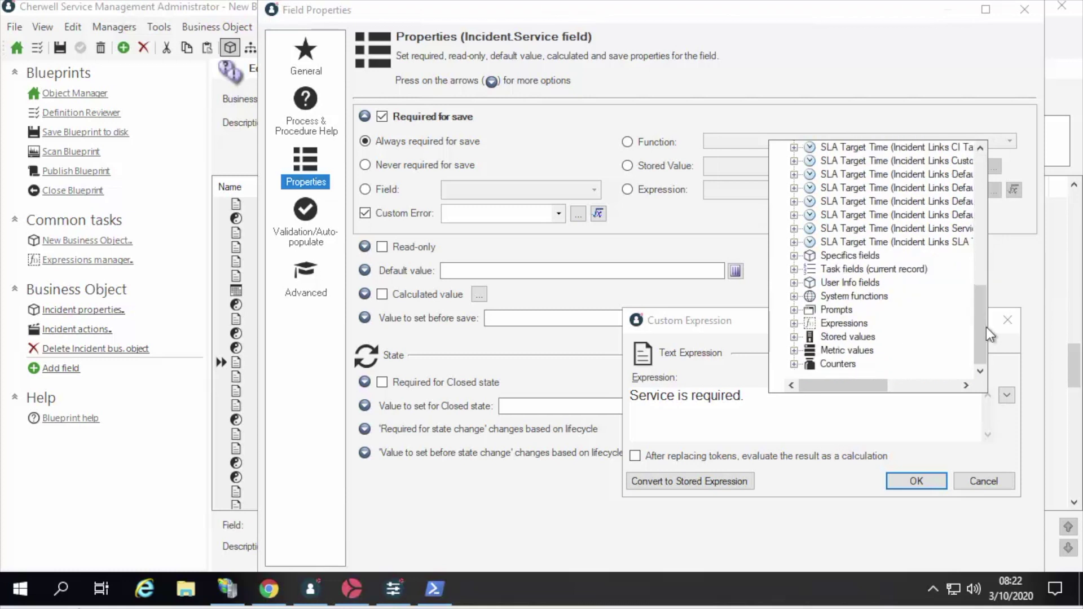
click(954, 422)
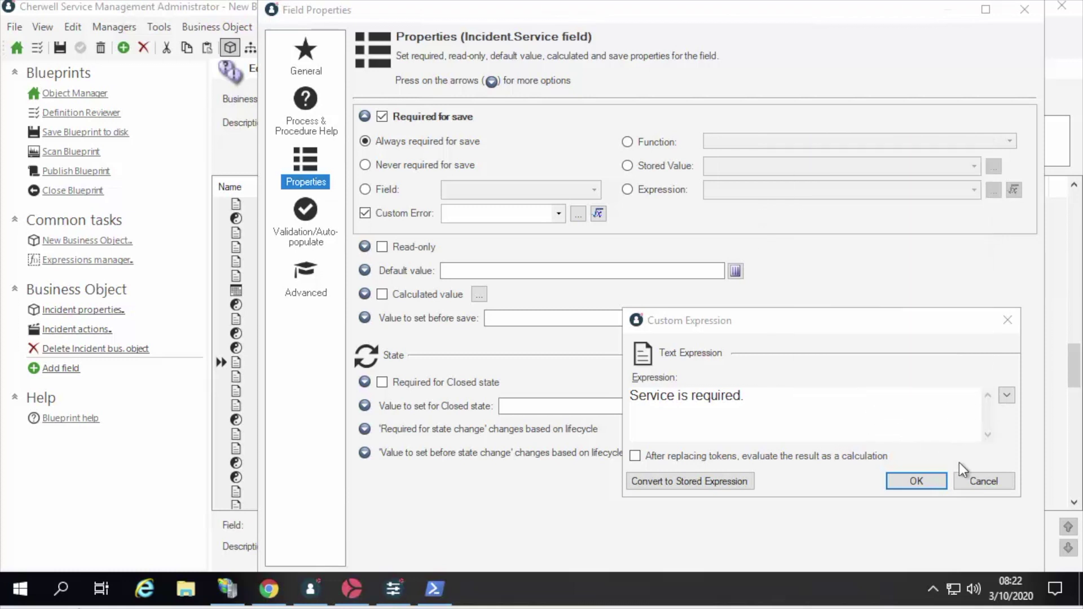